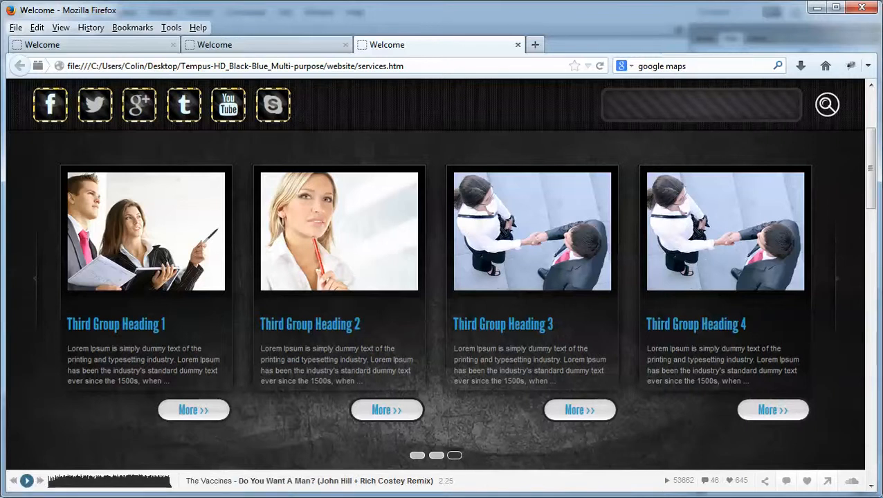
Switch to Dreamweaver, collapse the carousel's images folder and show the code of info-box-carousel.lbi from its first line
click(566, 496)
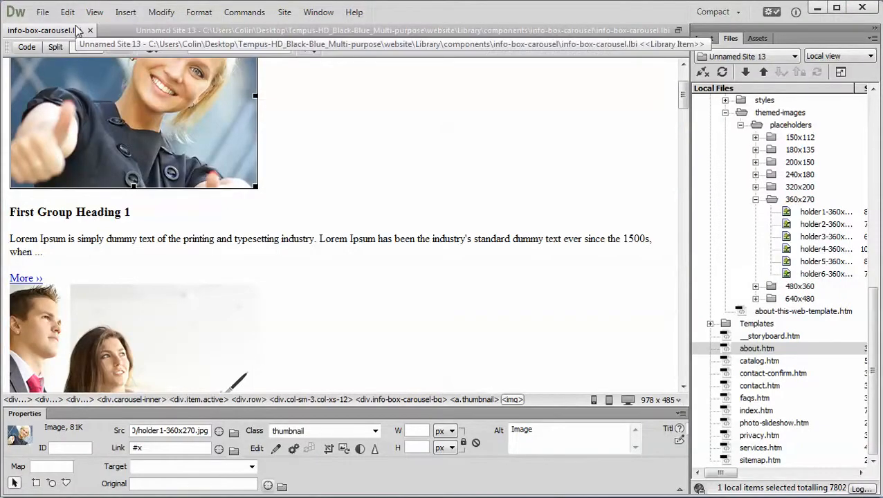
drag(873, 299, 880, 104)
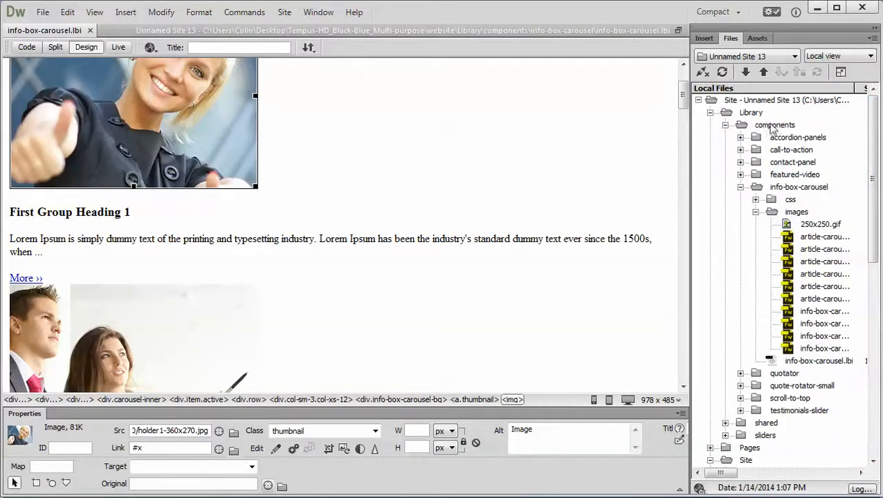
click(755, 211)
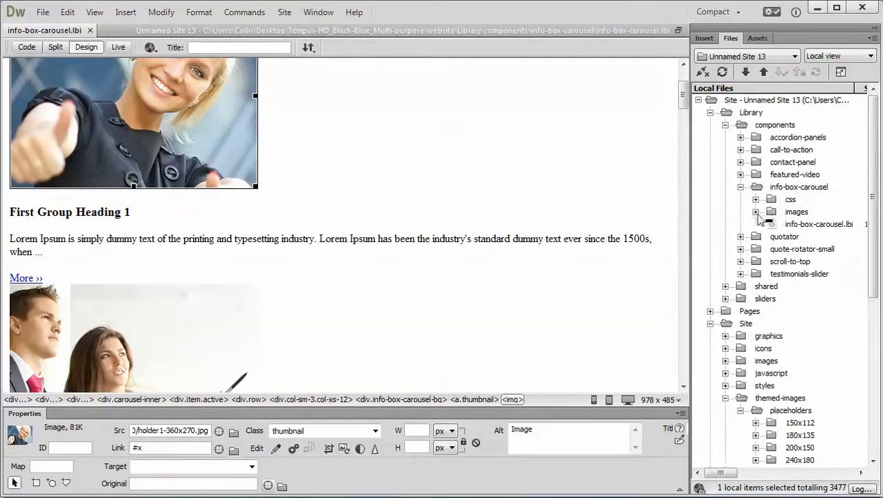
click(26, 48)
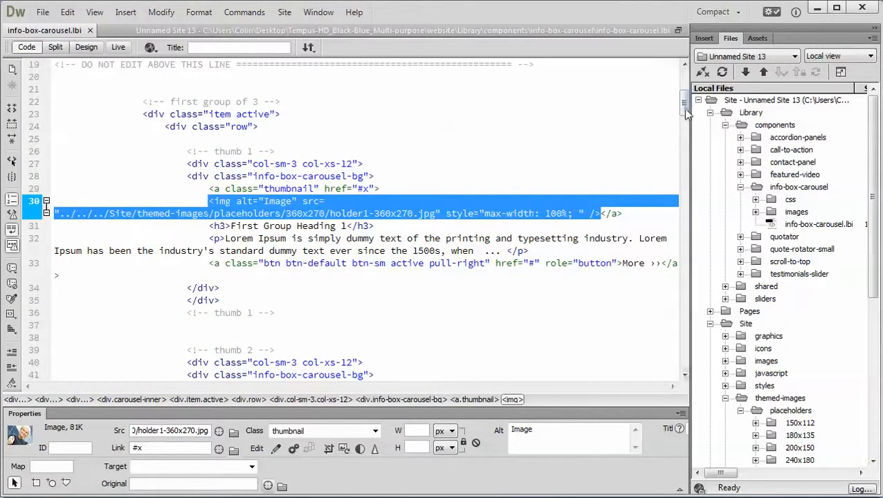
drag(686, 114, 687, 93)
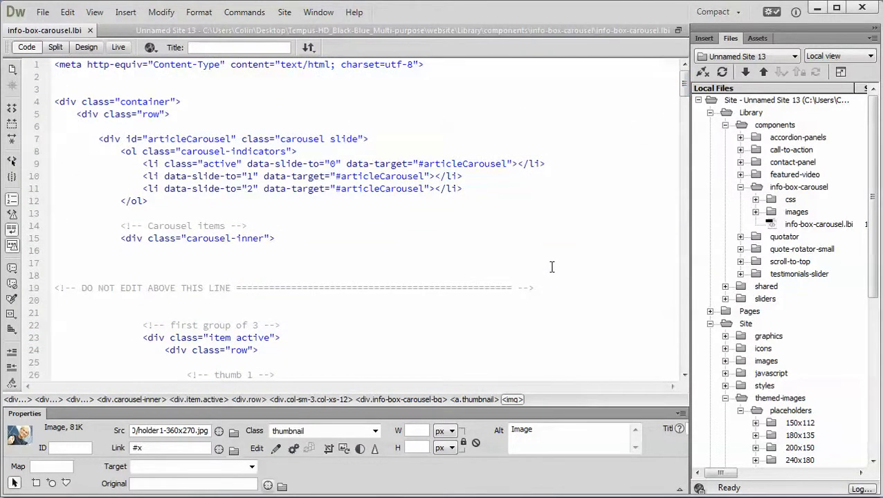
Switch to Firefox and view the first, second and third groups of the carousel on the services page
click(515, 497)
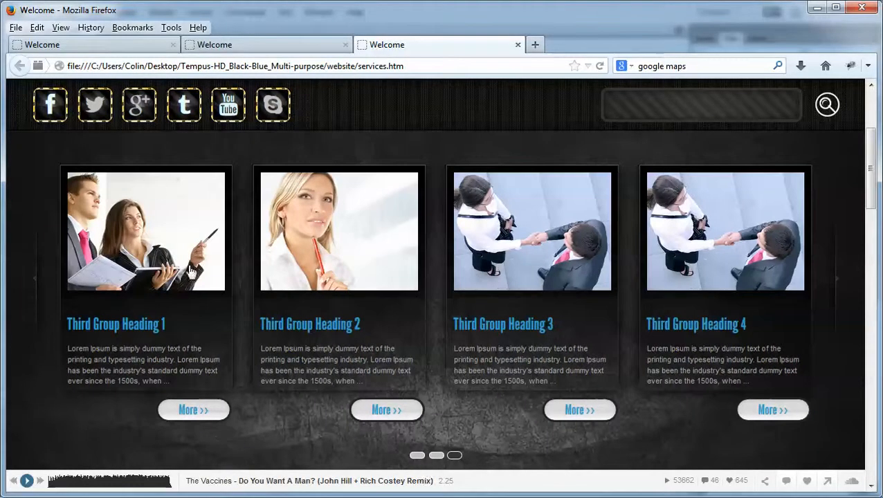
click(417, 455)
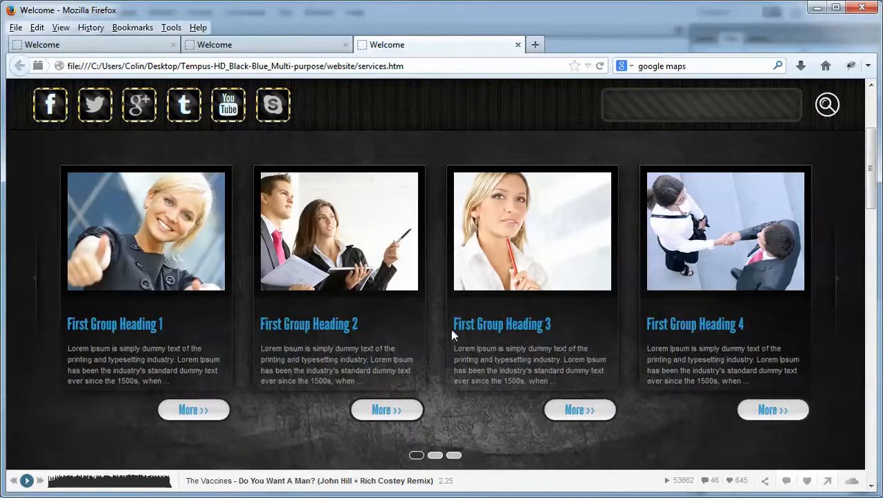
drag(452, 325, 523, 326)
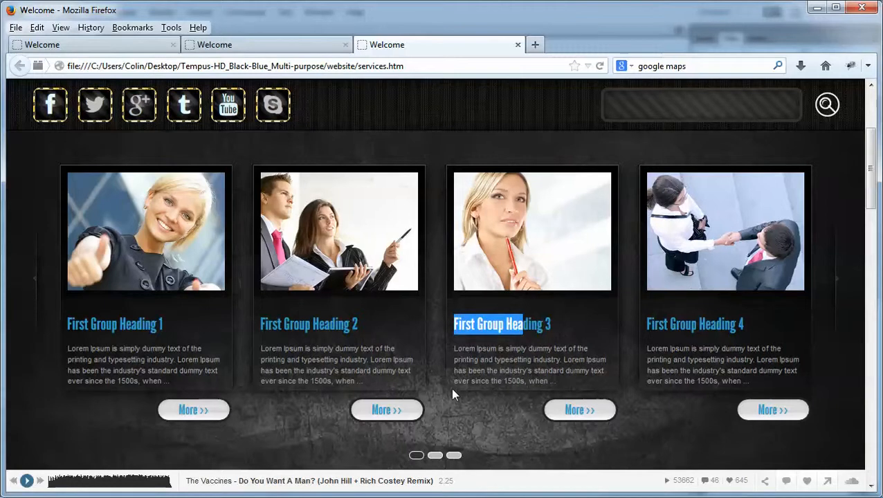
click(436, 455)
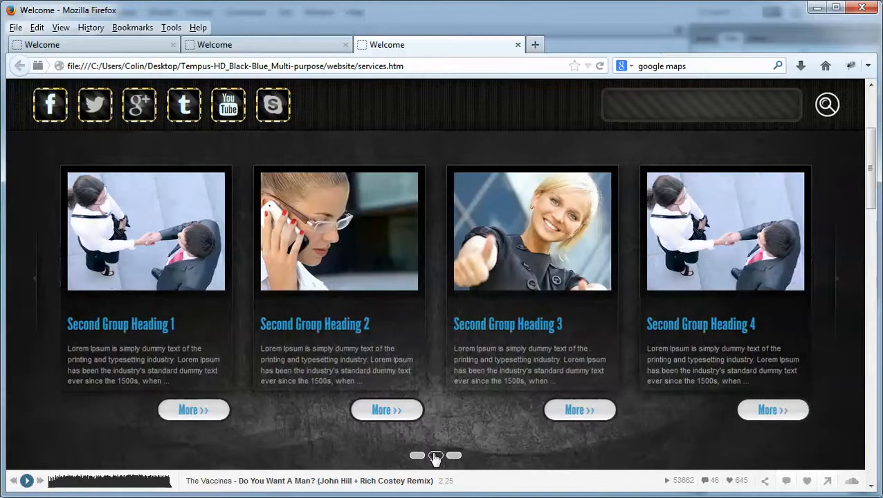
click(454, 456)
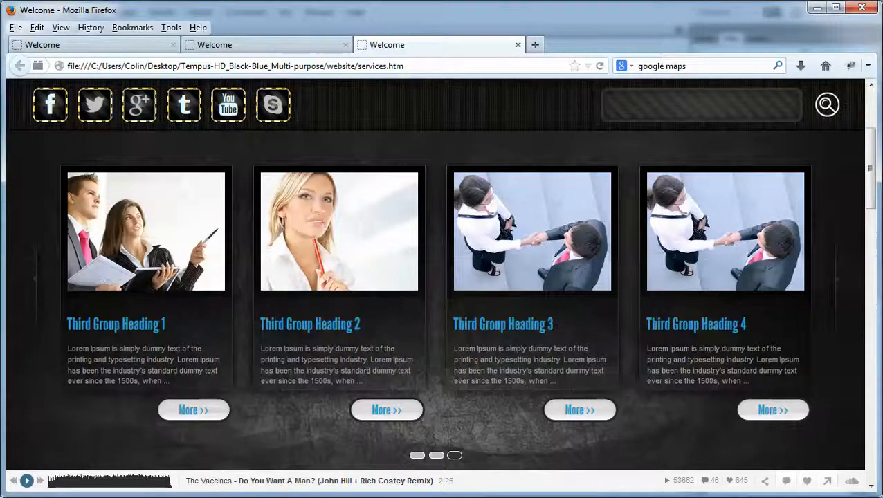
Return to Dreamweaver and examine the code blocks for thumb 1, thumb 2 and thumb 3 in the first group
key(alt+Tab)
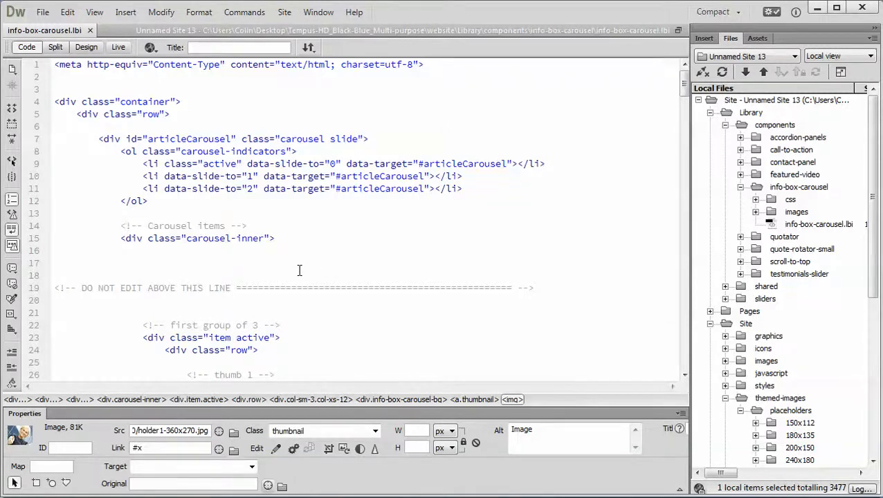
scroll(304, 277, down, 4)
scroll(310, 285, down, 2)
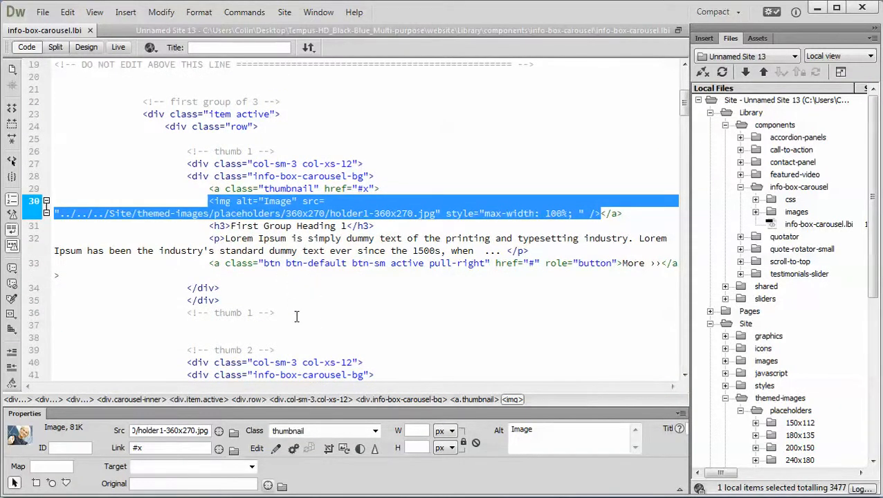
click(21, 103)
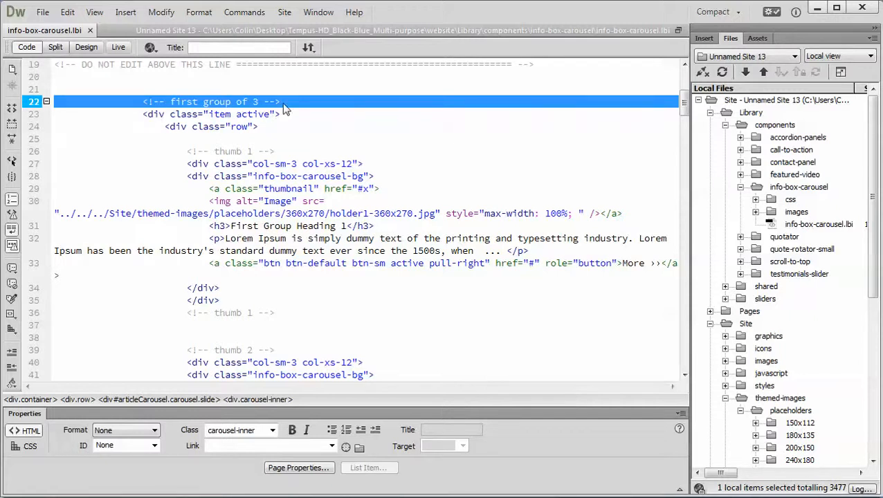
click(32, 164)
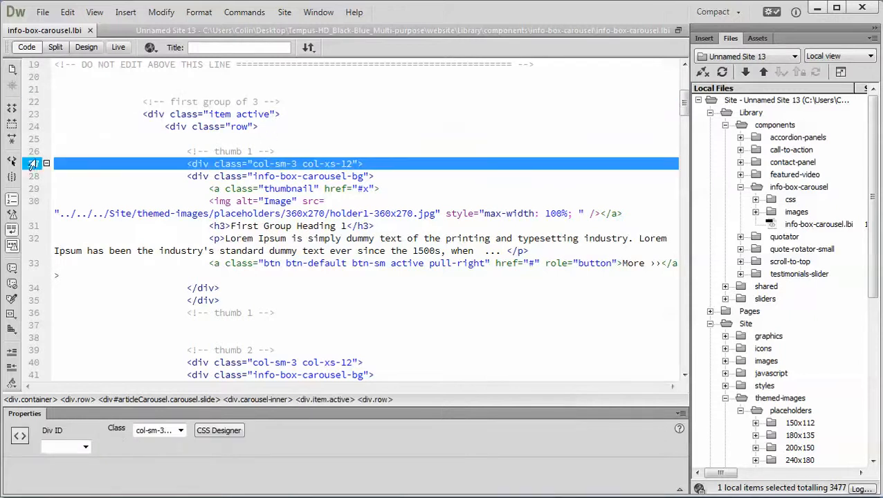
drag(32, 164, 31, 315)
scroll(242, 229, down, 4)
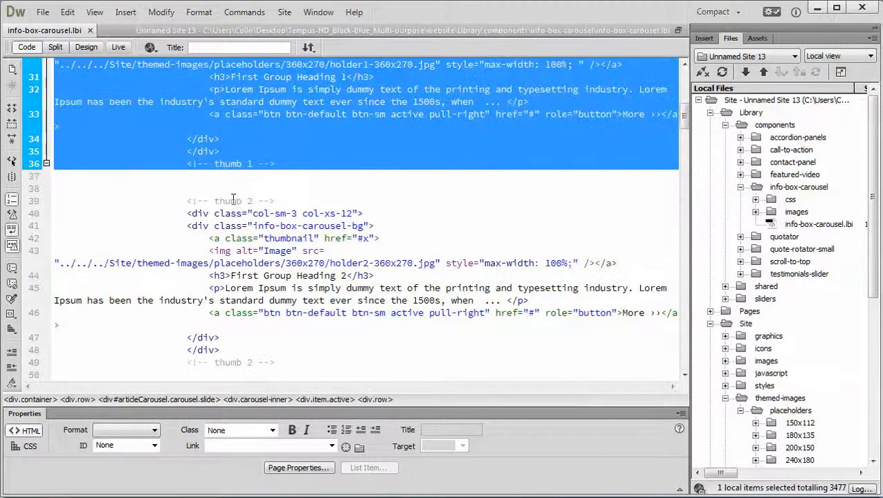
click(235, 215)
scroll(251, 335, down, 4)
click(233, 226)
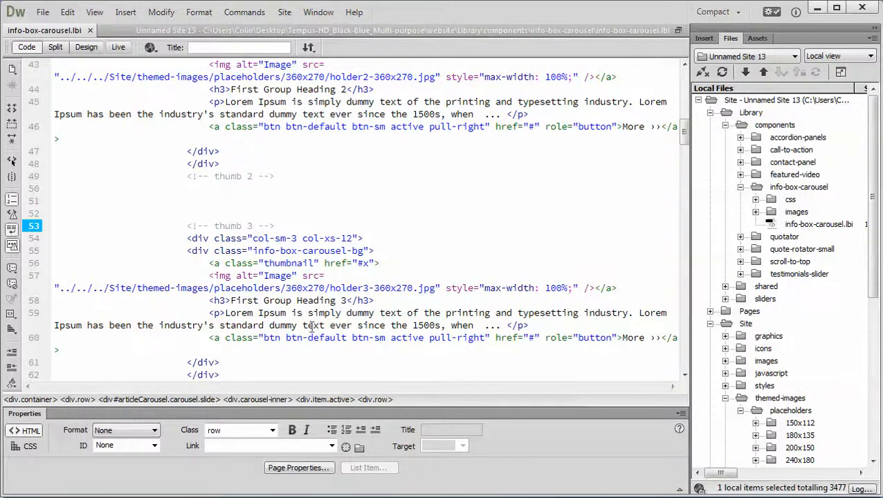
Examine the thumb 4 block and the comments marking the end of the first group and start of the second
scroll(305, 287, up, 1)
scroll(312, 315, down, 8)
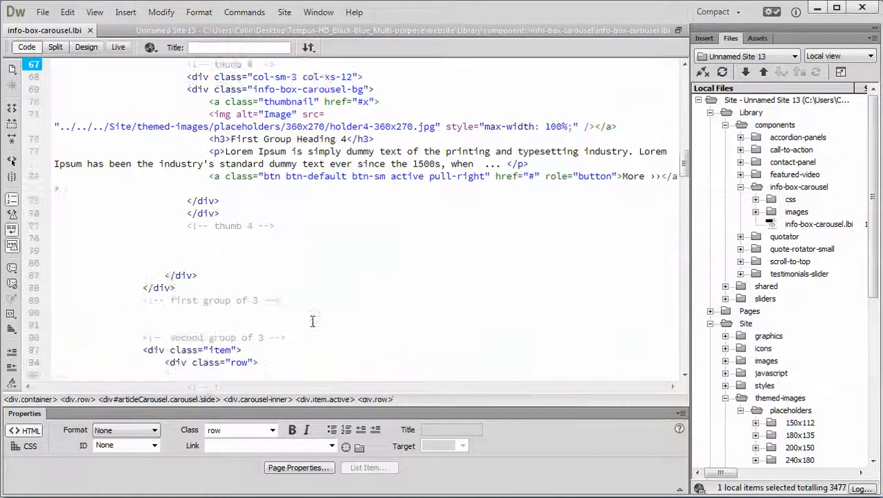
scroll(312, 322, down, 2)
click(28, 228)
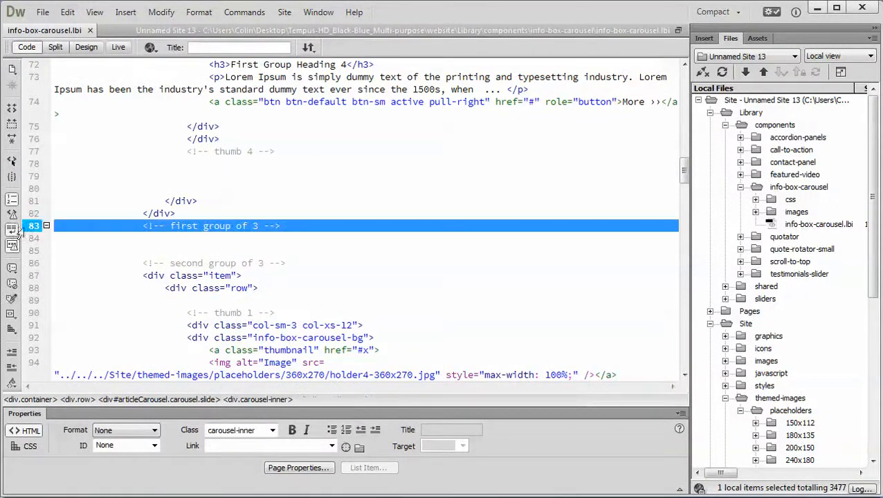
click(29, 265)
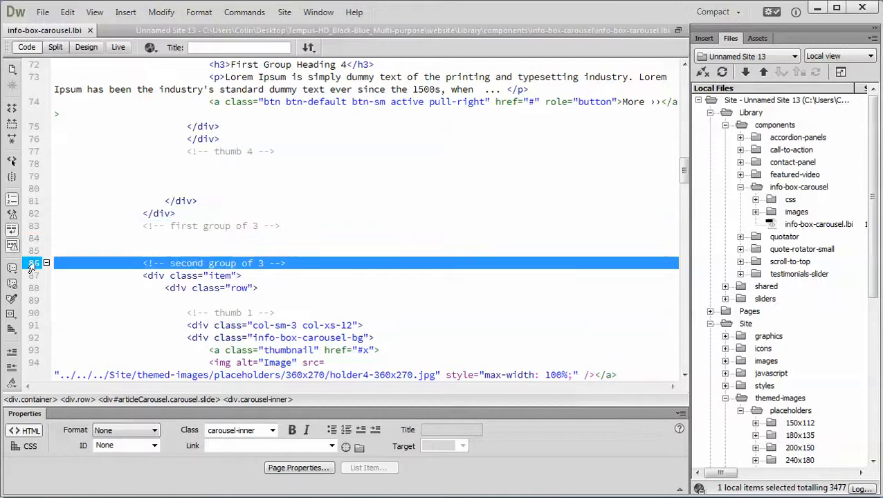
Delete the entire thumb 4 block, including its opening and closing comments, from the first group
scroll(332, 286, up, 5)
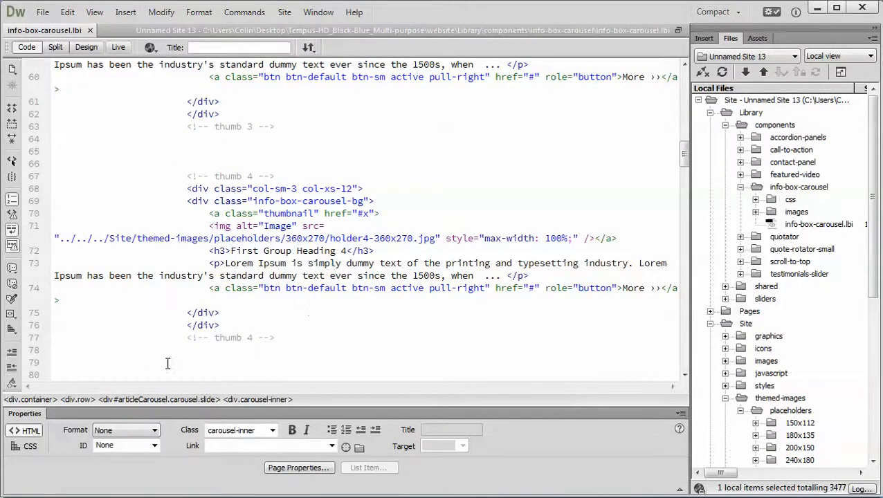
drag(43, 179, 22, 346)
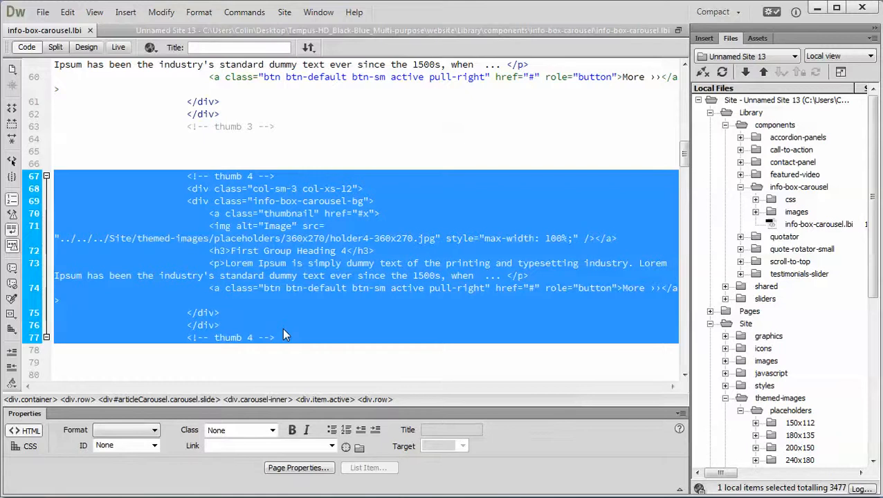
key(Delete)
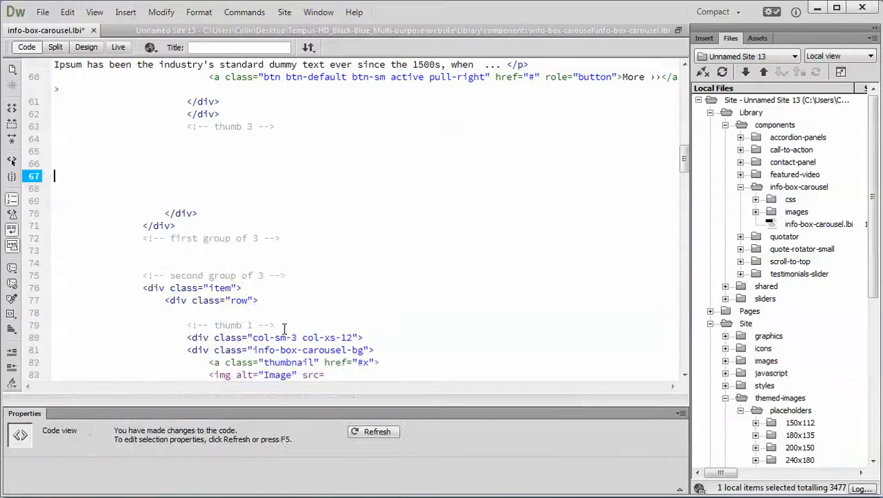
Change the column class to col-sm-4 in the first group's thumb 1 and thumb 2 blocks
scroll(409, 337, up, 5)
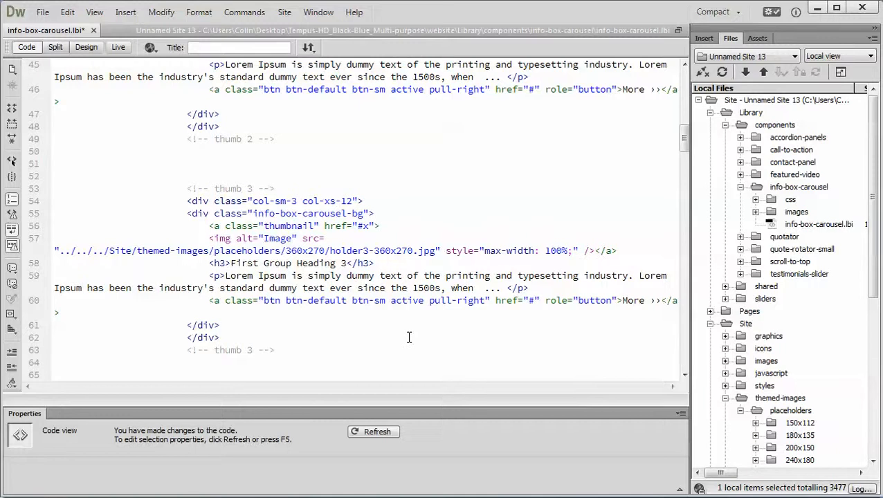
scroll(409, 337, up, 5)
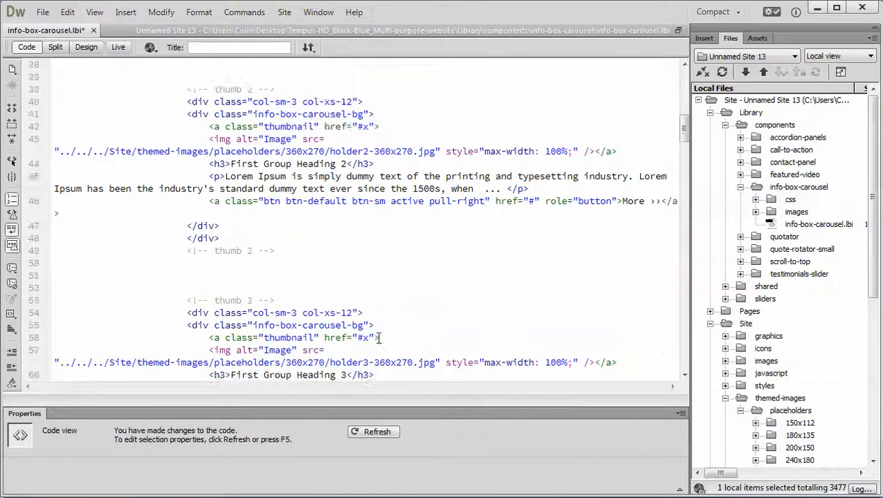
scroll(382, 327, up, 5)
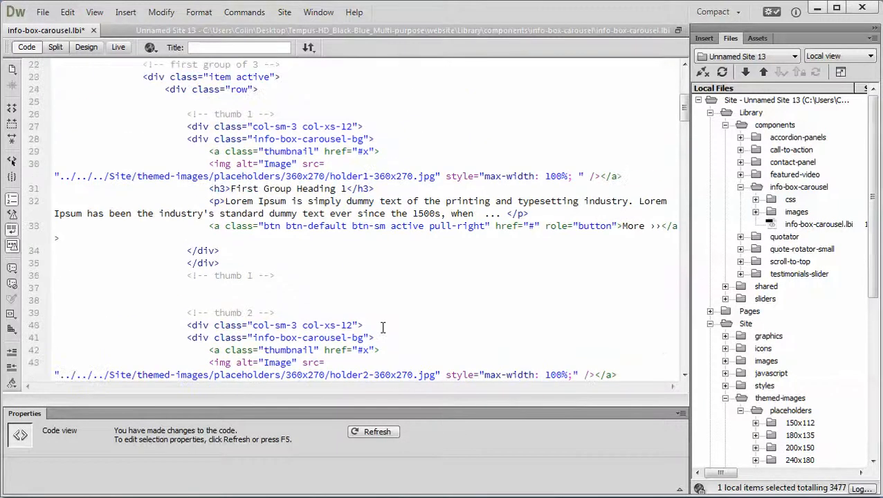
click(299, 126)
key(BackSpace)
text(4)
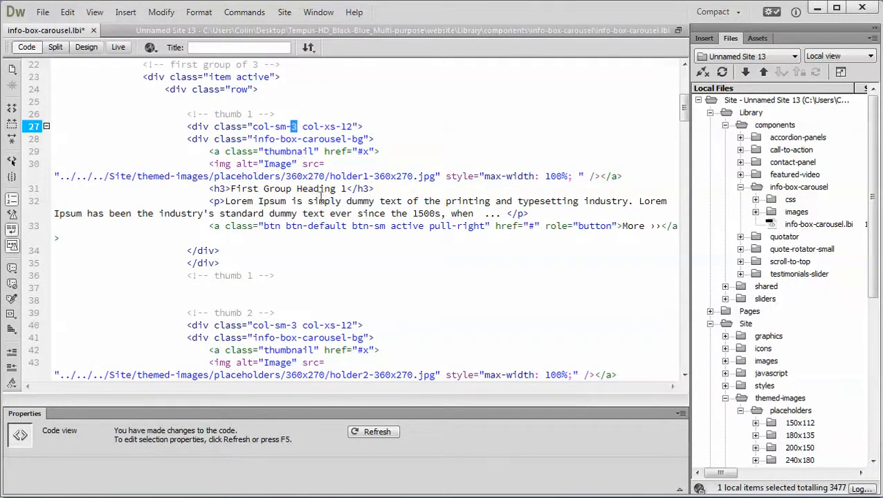
click(297, 325)
key(BackSpace)
text(4)
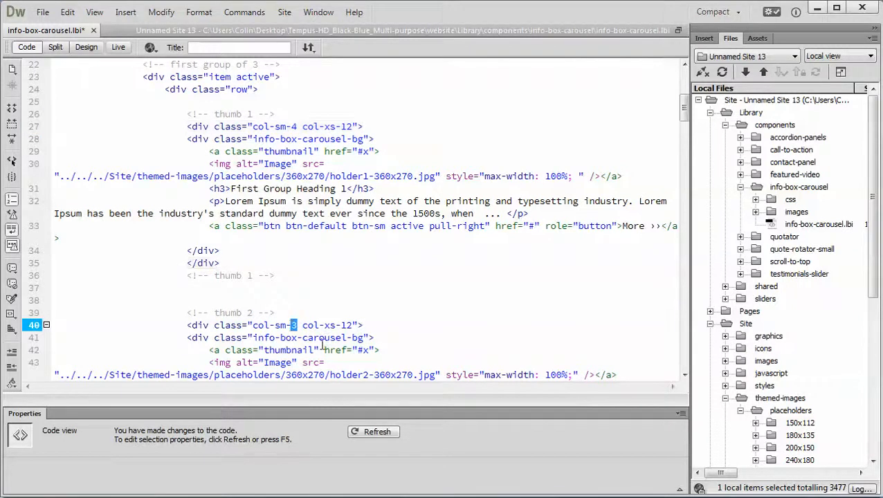
Change the column class to col-sm-4 in the first group's thumb 3 block
scroll(325, 344, down, 1)
scroll(325, 344, down, 6)
double_click(293, 275)
text(4)
Review the column class numbers in the first group's thumb 1, thumb 2 and thumb 3 blocks
scroll(394, 277, up, 2)
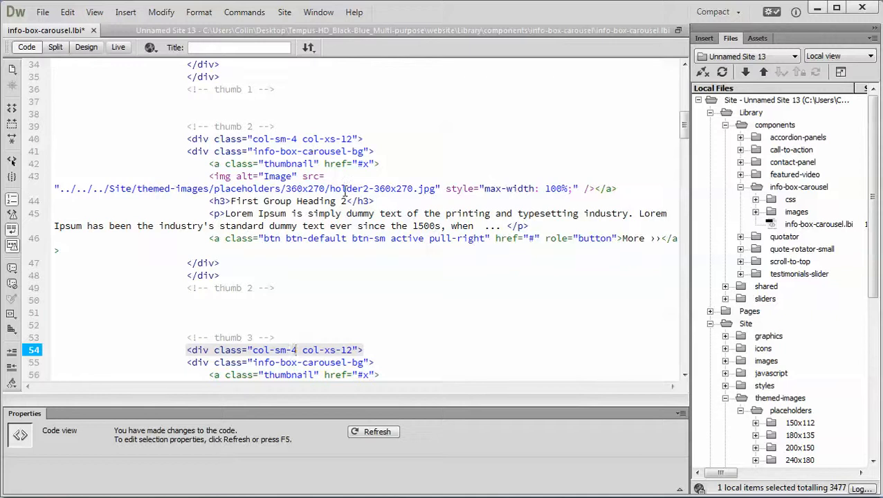
scroll(350, 197, up, 3)
scroll(350, 198, up, 3)
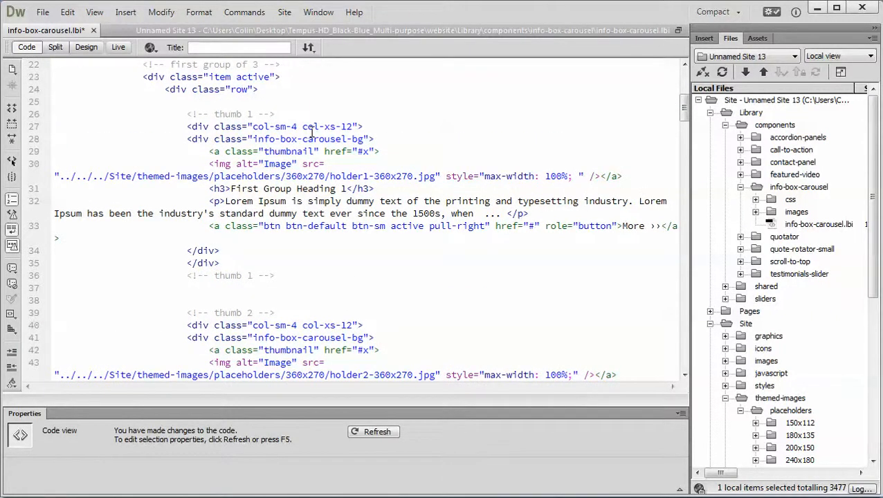
scroll(319, 297, down, 7)
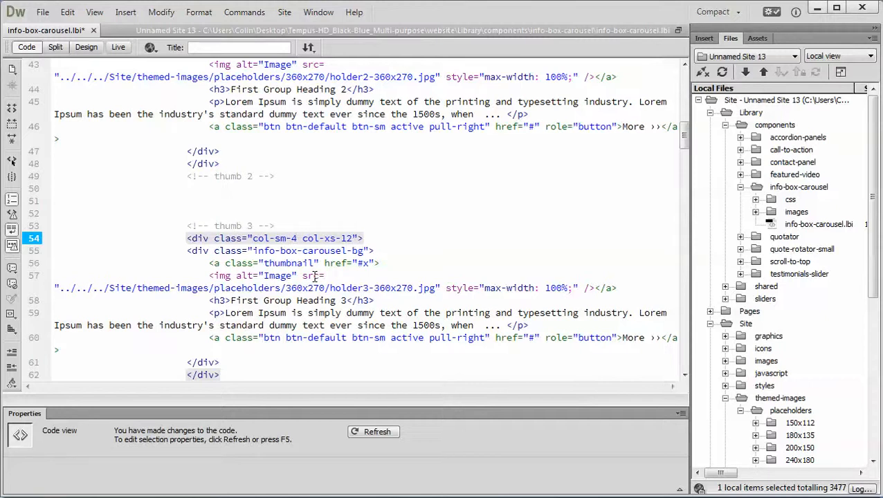
scroll(349, 254, up, 2)
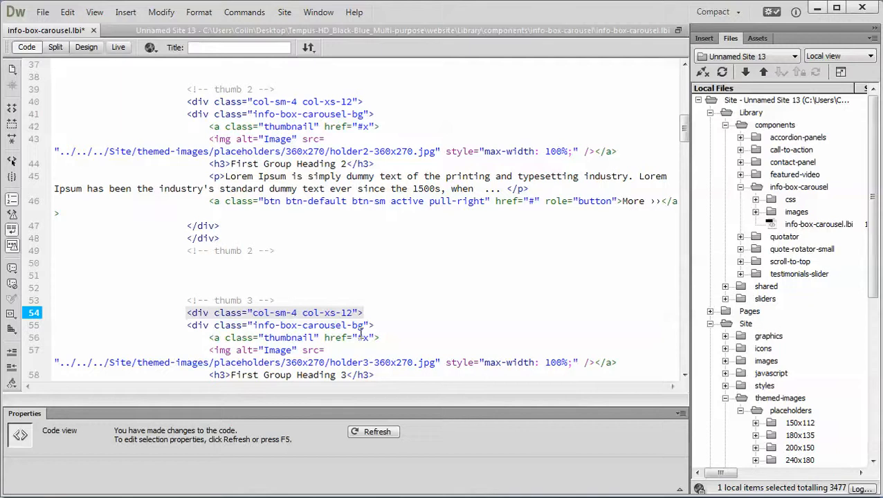
drag(296, 314, 287, 313)
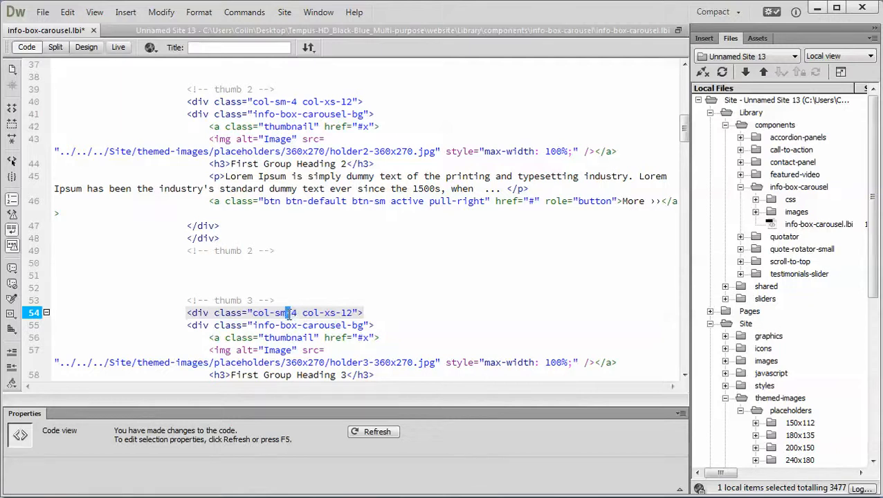
click(293, 100)
double_click(294, 101)
scroll(325, 256, up, 5)
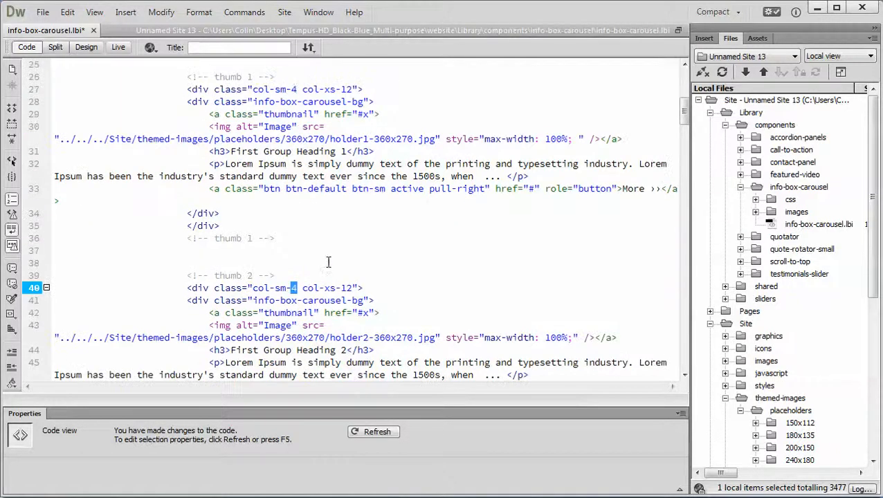
double_click(293, 89)
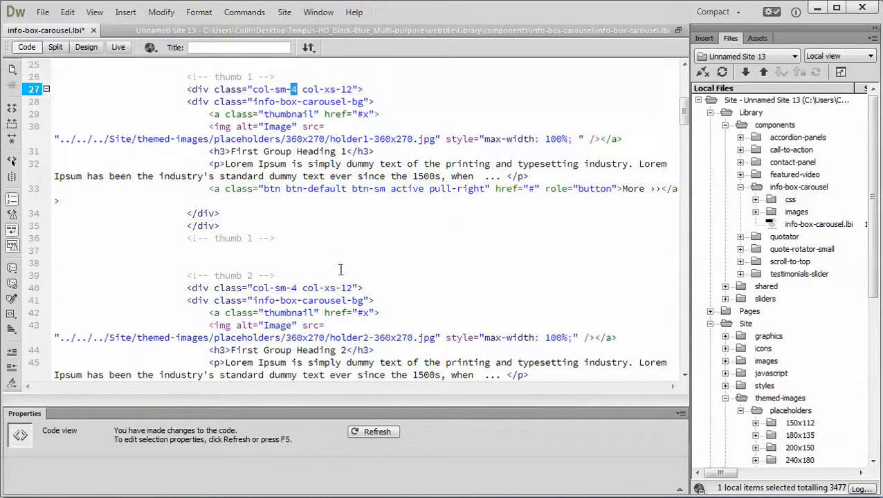
Try unequal column classes in the first group: col-sm-3 for thumb 1 and thumb 2, and col-sm-6 for thumb 3
click(298, 89)
drag(297, 89, 292, 89)
text(3)
double_click(295, 288)
scroll(325, 318, down, 4)
text(3)
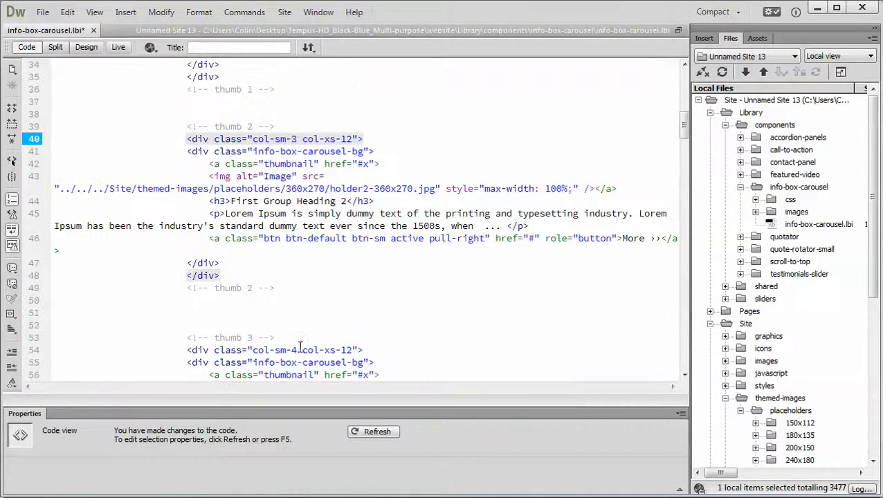
double_click(295, 350)
text(6)
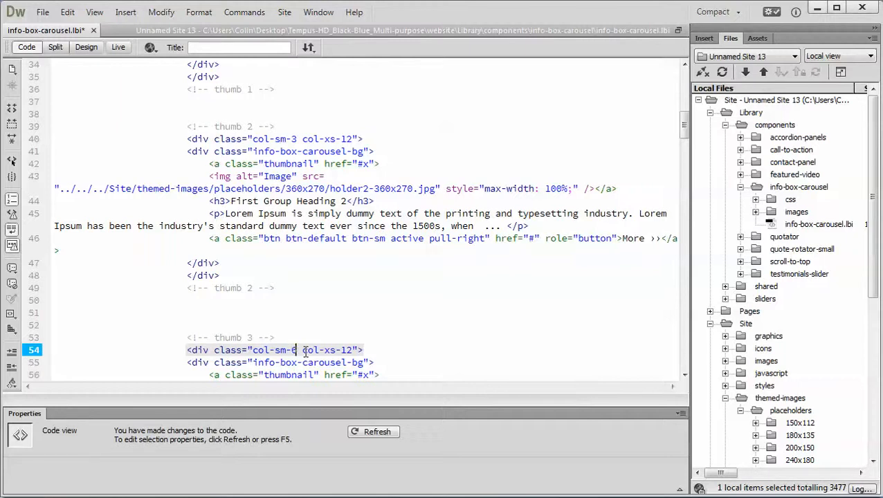
Try col-sm-4 in the first group's thumb 3 block, and undo all the trial column class edits in that group
key(BackSpace)
text(4)
key(shift+Left)
key(ctrl+z)
key(ctrl+z)
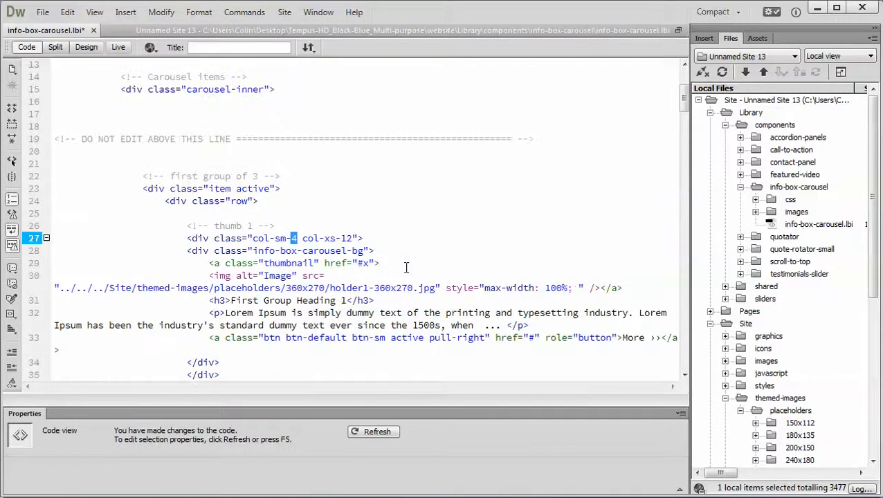
Save the carousel library item and update index.htm and services.htm with it
key(ctrl+s)
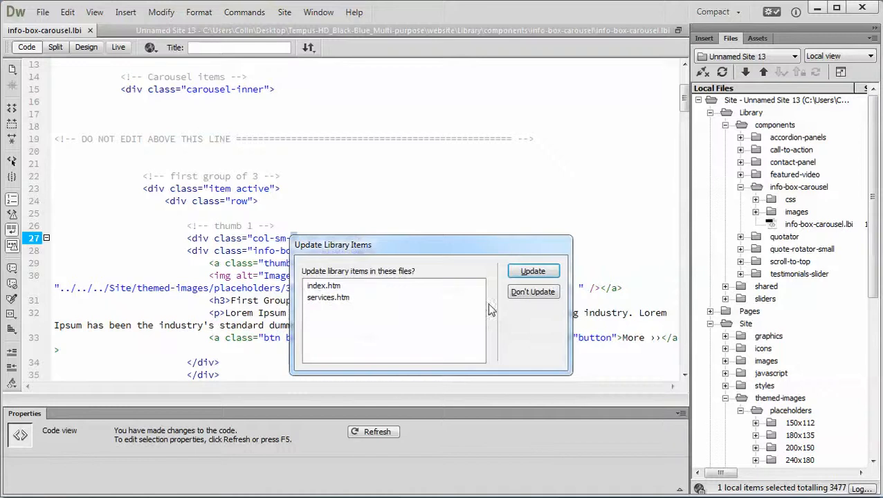
click(544, 271)
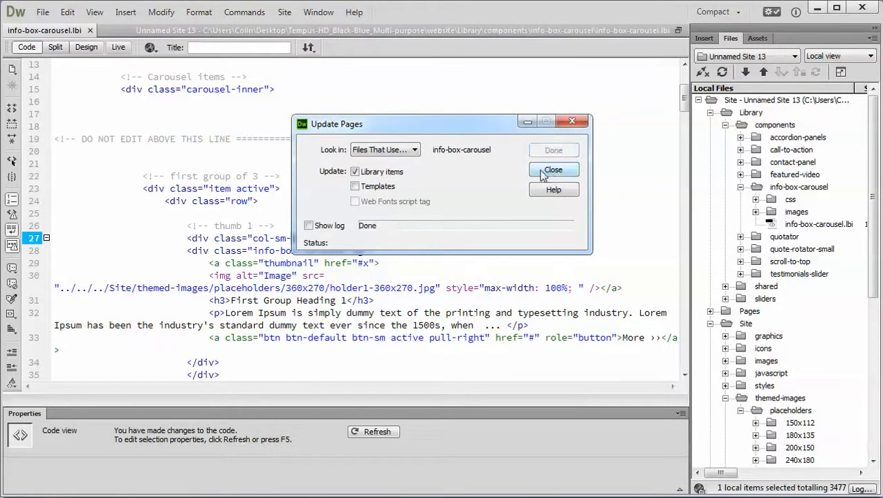
click(552, 171)
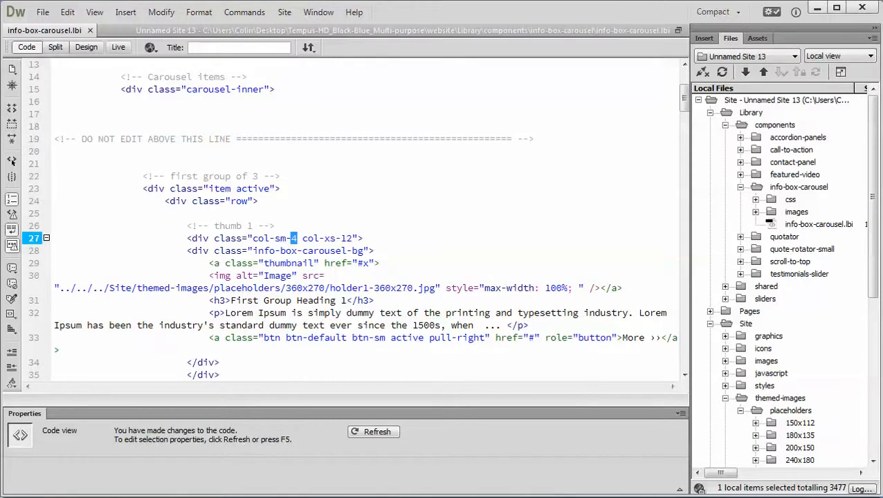
Switch to Firefox and reload services.htm to check the first carousel group
click(396, 497)
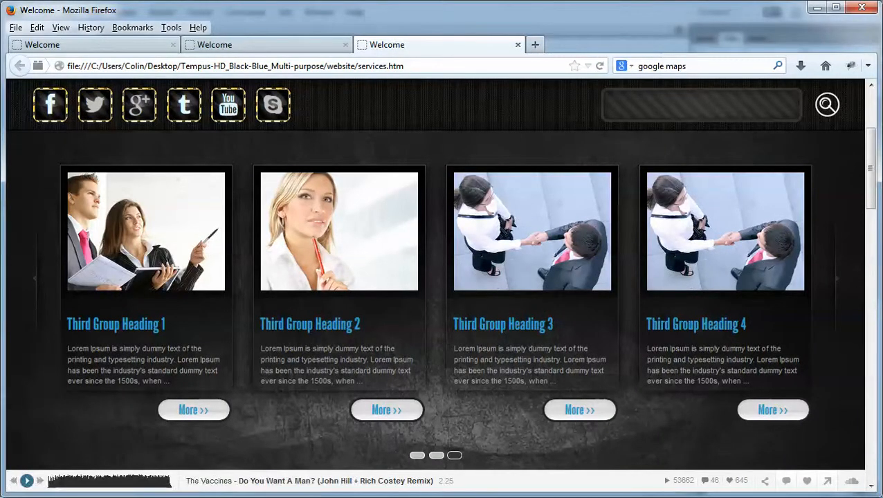
key(F5)
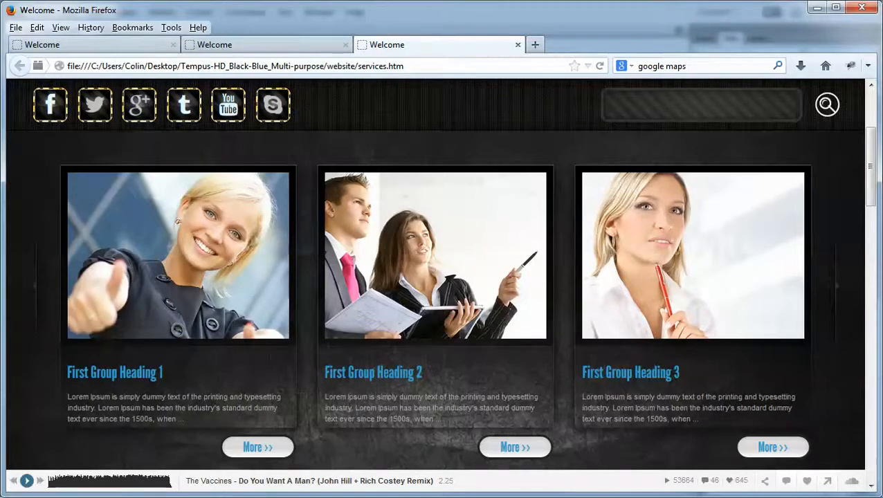
Return to Dreamweaver and paste a copy of the first group's entire thumb 3 block, including its comments, just below the original
key(alt+Tab)
scroll(325, 332, down, 10)
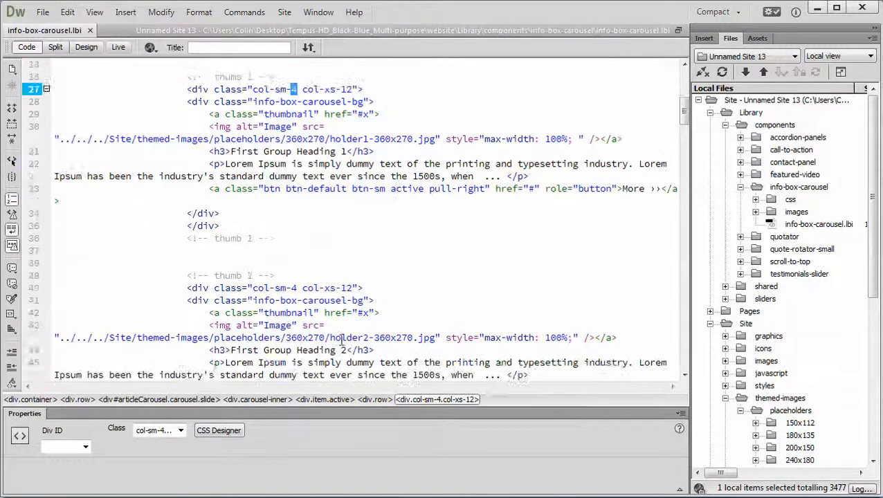
scroll(296, 345, down, 3)
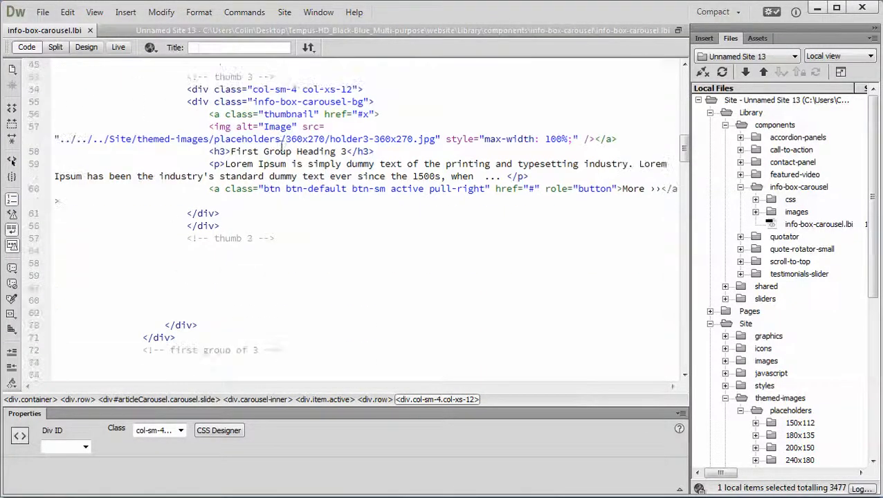
scroll(281, 149, up, 1)
drag(29, 115, 35, 285)
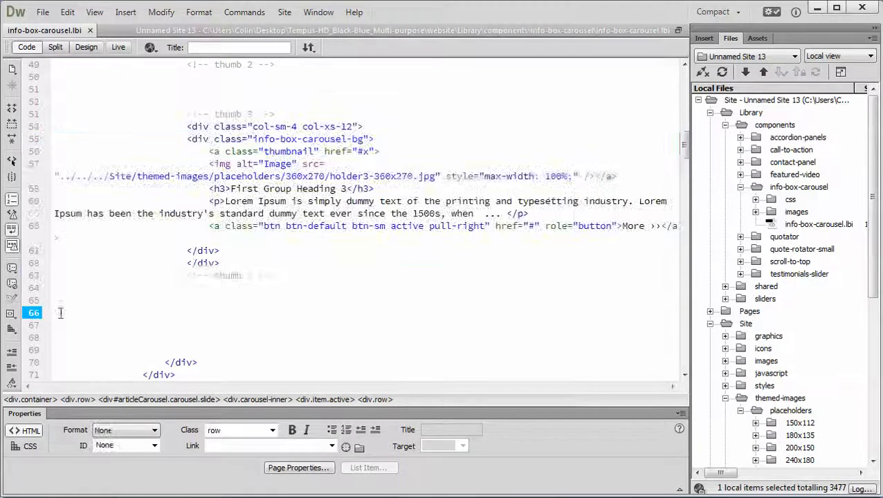
key(ctrl+v)
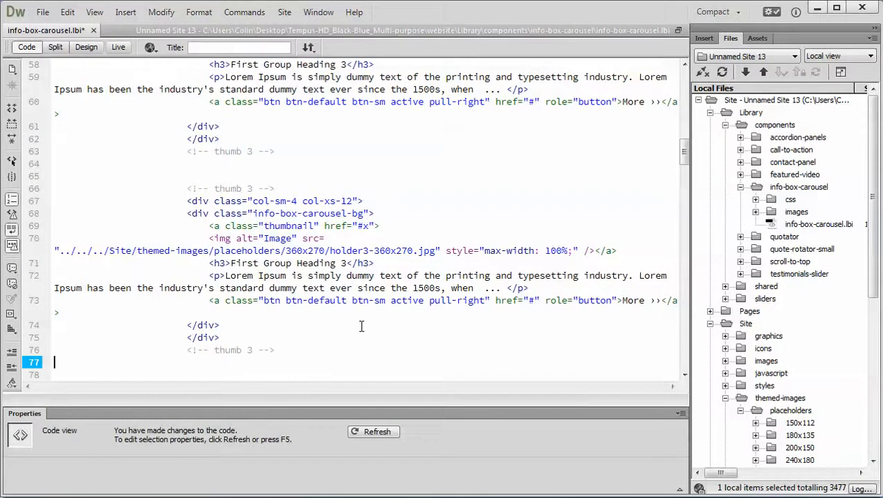
Change the column class to col-sm-3 in the pasted thumb block and the original thumb 3 block
double_click(293, 201)
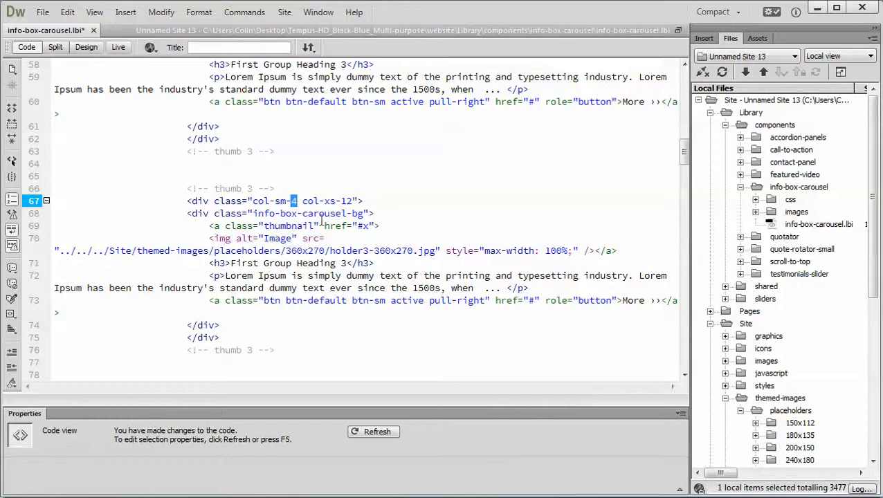
text(3)
scroll(325, 235, up, 4)
double_click(294, 150)
text(3)
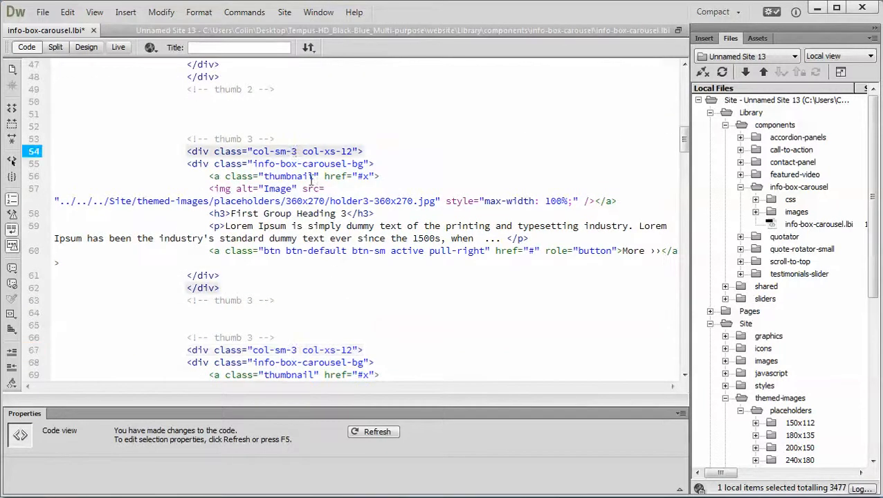
Change the column class to col-sm-3 in the first group's thumb 2 and thumb 1 blocks
scroll(311, 180, up, 4)
double_click(294, 127)
text(3)
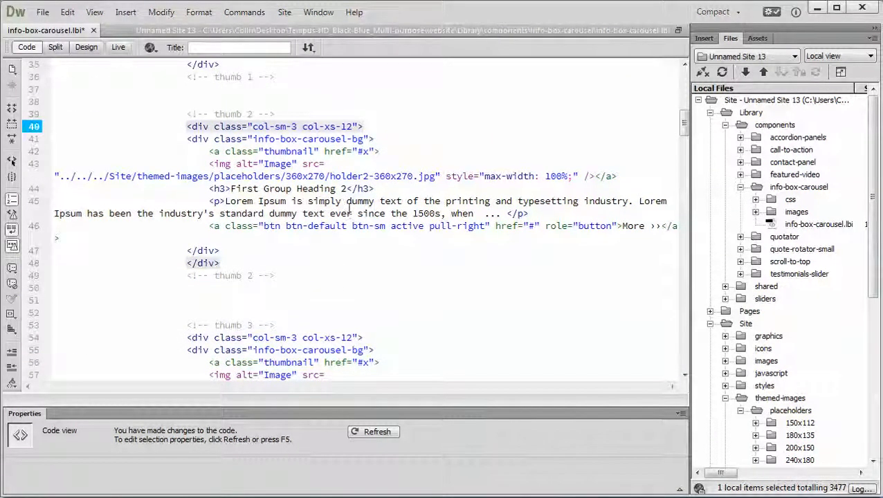
scroll(293, 127, up, 4)
double_click(294, 77)
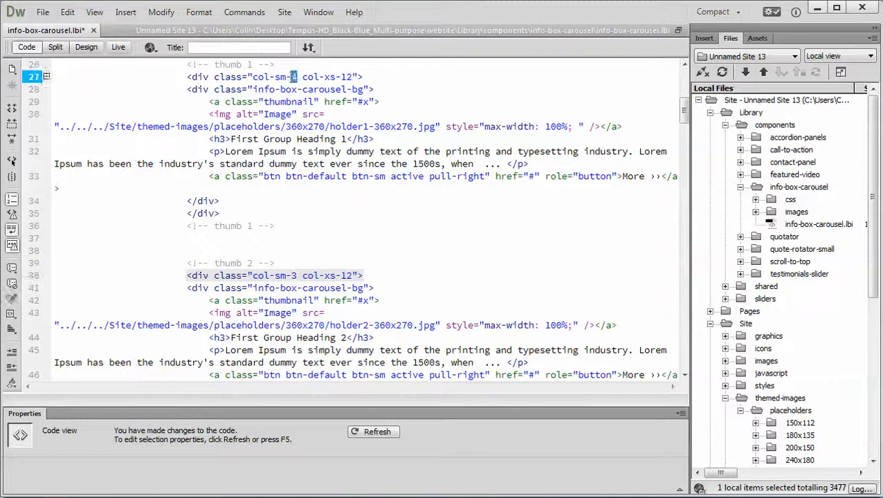
text(3)
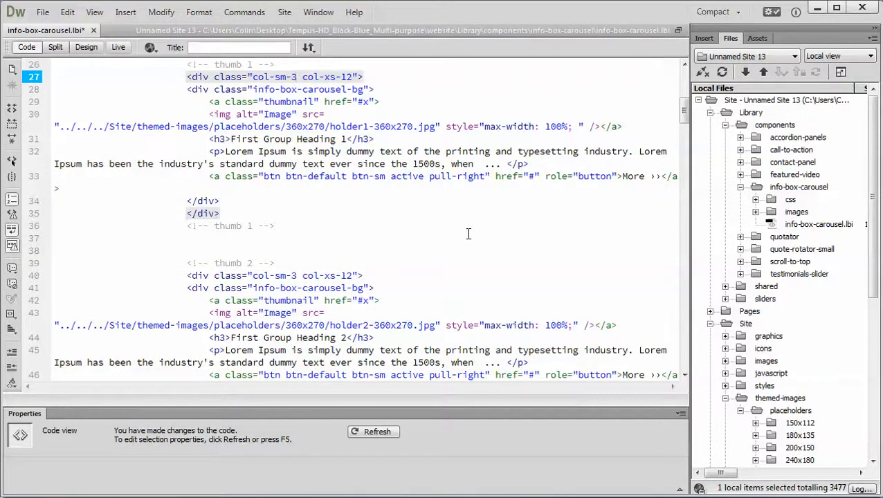
scroll(468, 234, down, 3)
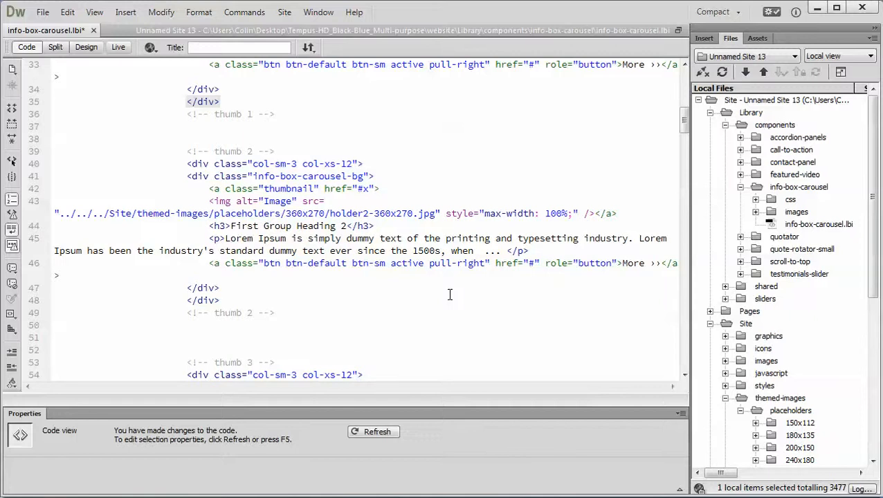
scroll(450, 295, down, 9)
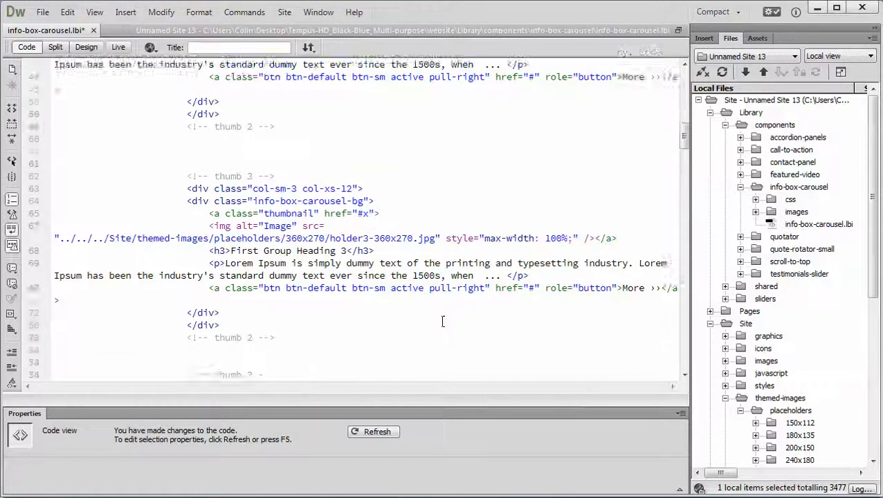